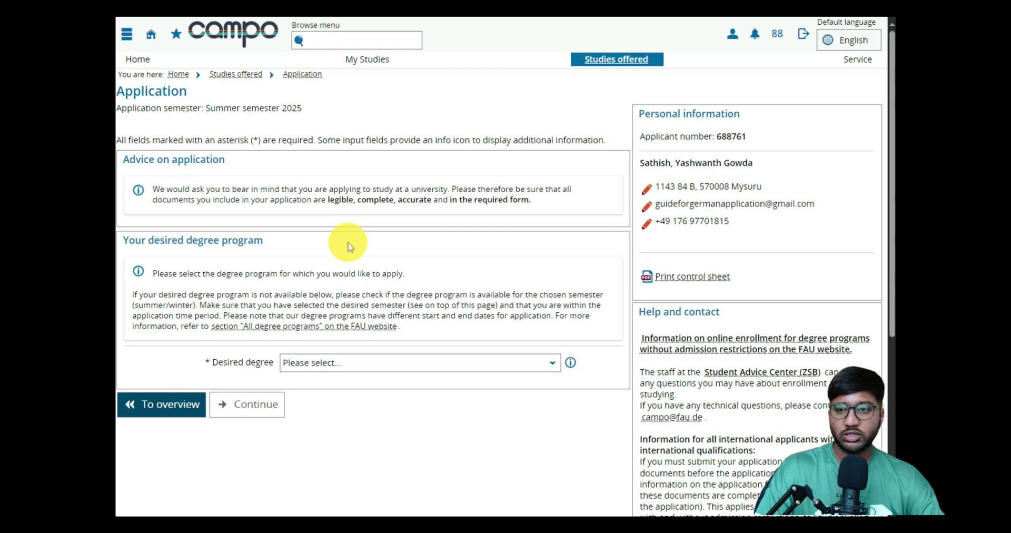
- Choose Master as the desired degree and Information and Communication Technology as the subject
left_click(349, 364)
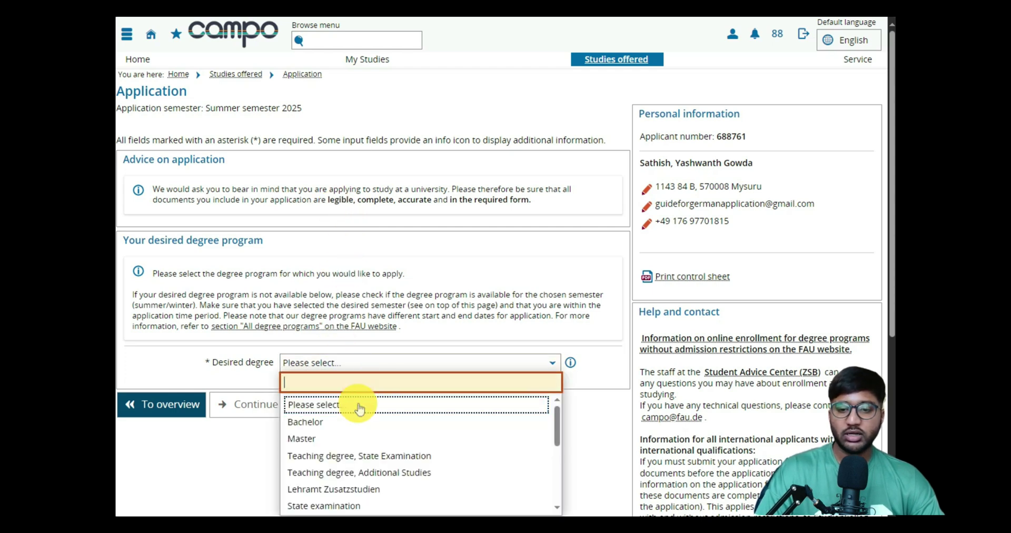
left_click(360, 438)
left_click(336, 384)
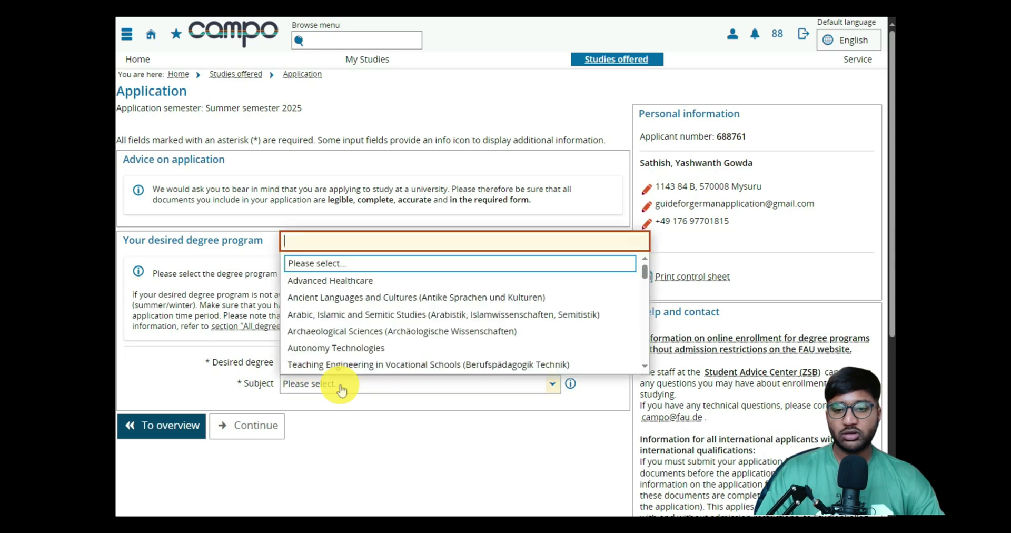
scroll(401, 332, "down", 1)
scroll(413, 332, "down", 4)
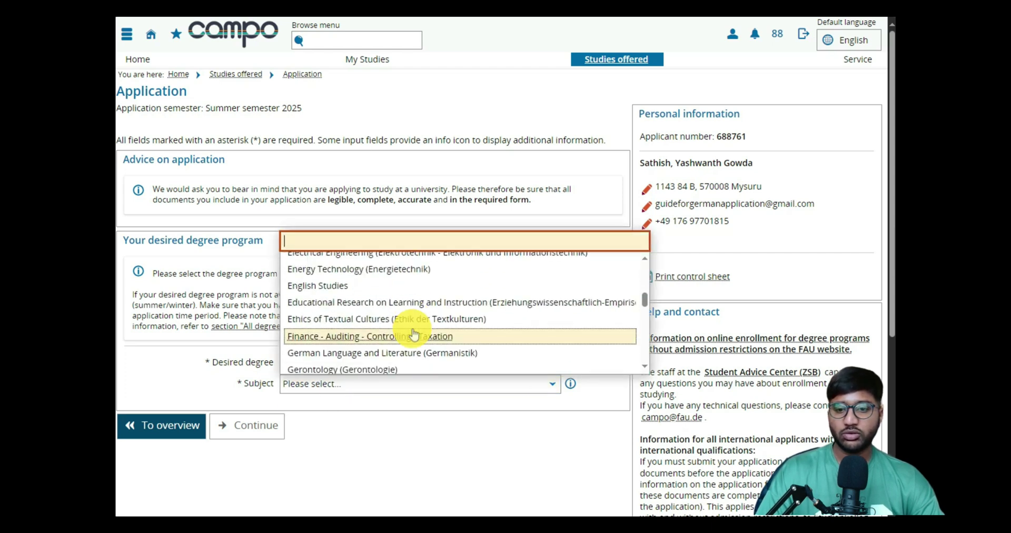
scroll(413, 332, "down", 1)
scroll(413, 333, "down", 2)
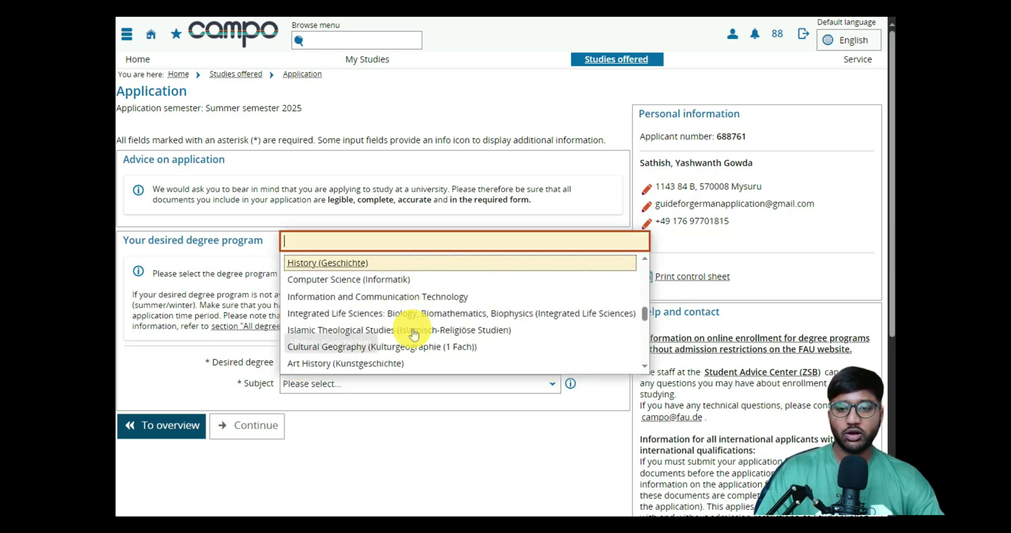
left_click(381, 296)
- Choose the M.Sc. Information and Communication Technology (PO 20222) degree program and the 1. Subject semester
scroll(379, 305, "down", 1)
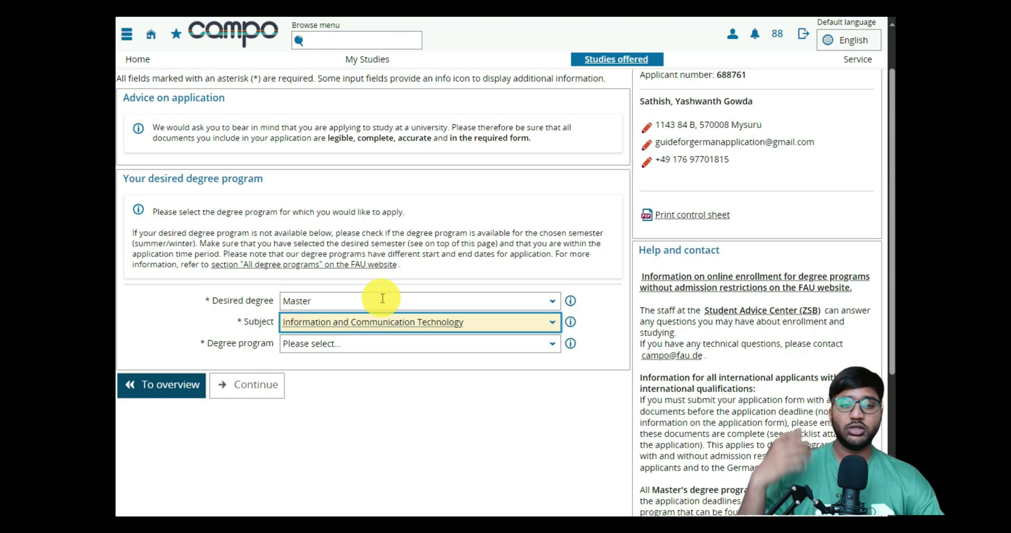
left_click(372, 344)
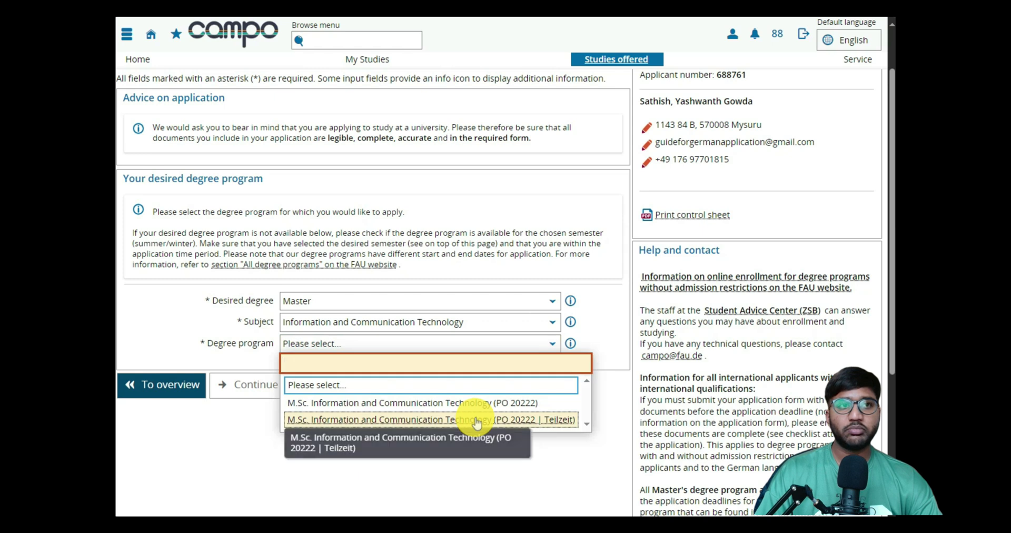
left_click(542, 410)
left_click(433, 363)
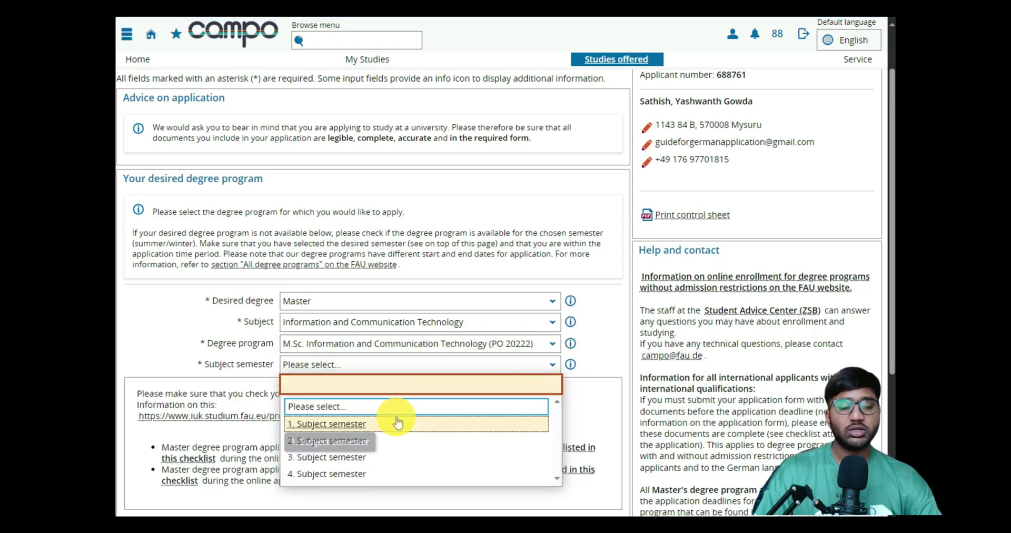
left_click(397, 422)
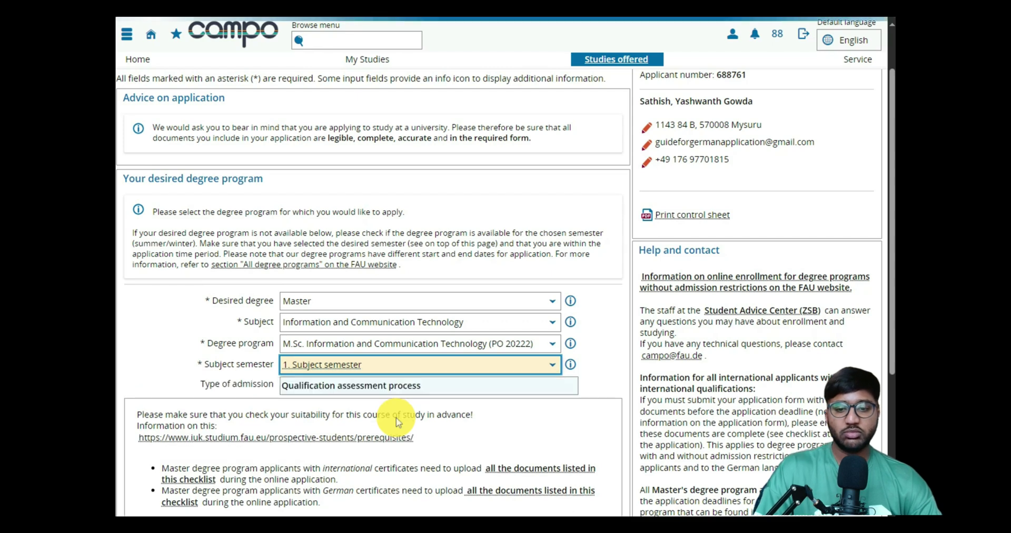
- Review the type of admission and the document checklist notes, and proceed with the chosen degree program
scroll(397, 422, "down", 3)
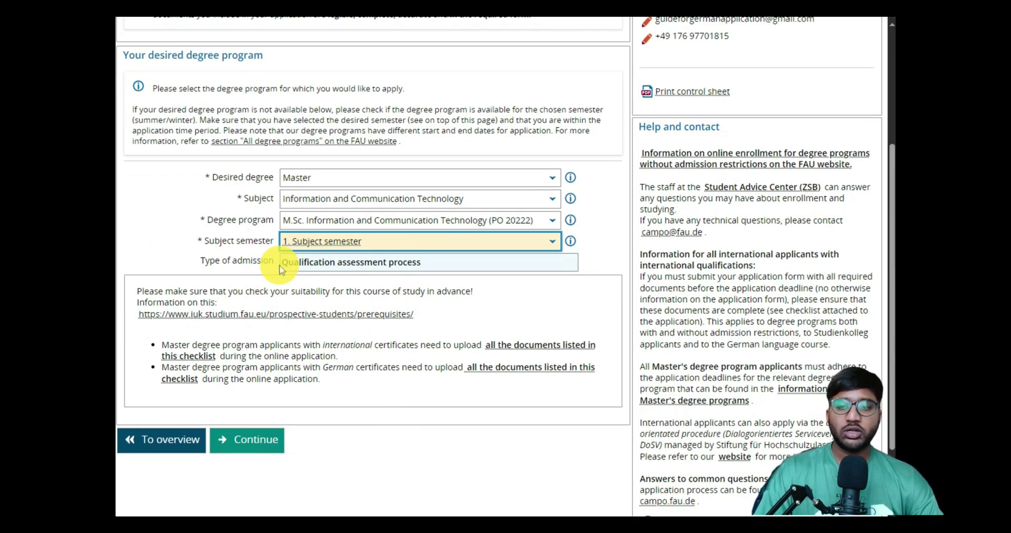
left_click_drag(302, 262, 446, 264)
left_click(452, 294)
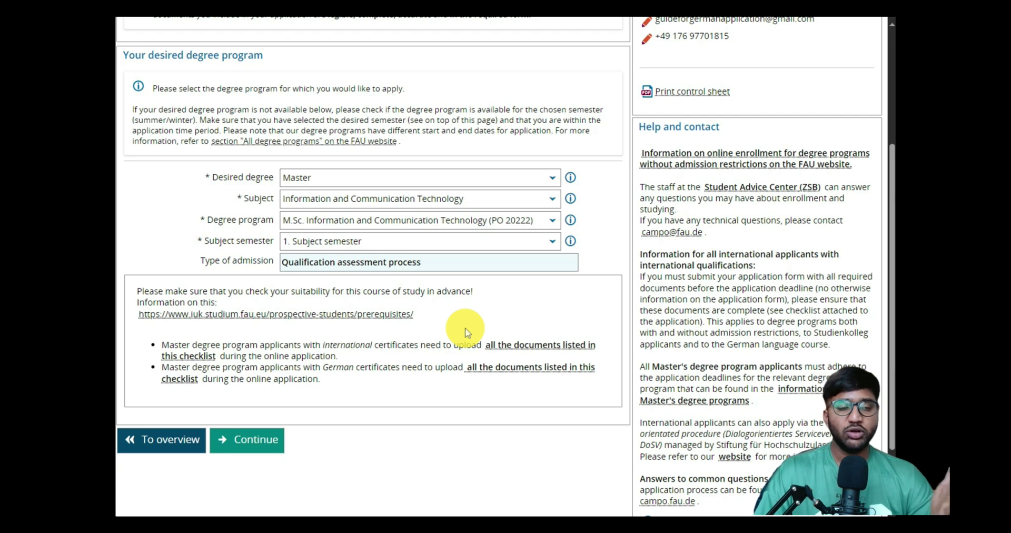
scroll(451, 375, "up", 1)
scroll(451, 374, "down", 2)
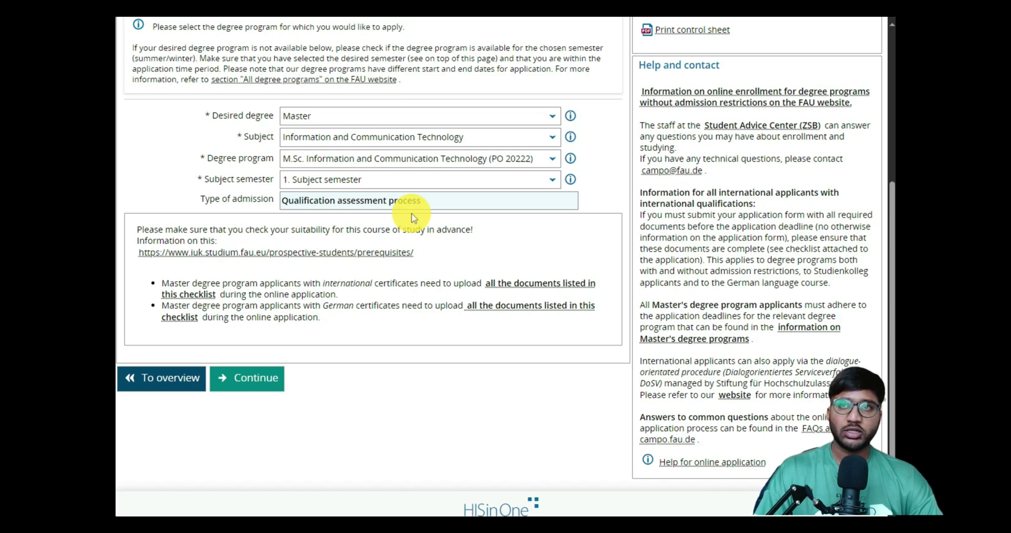
scroll(413, 218, "up", 2)
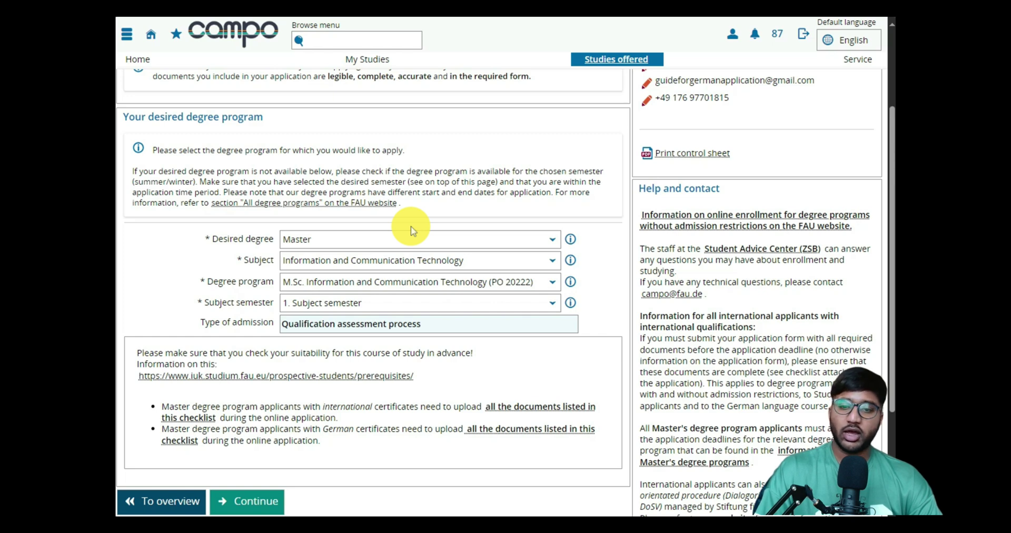
scroll(412, 230, "down", 3)
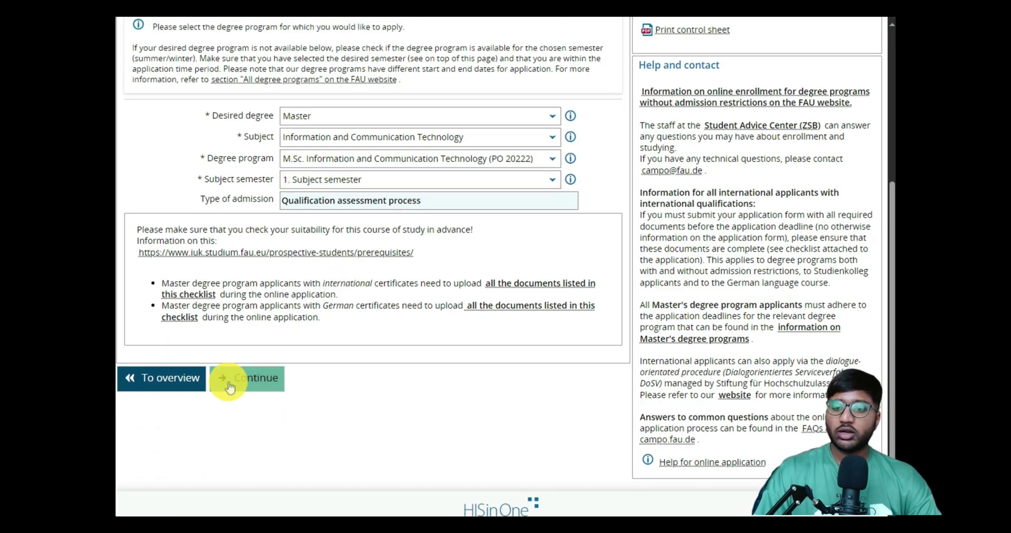
left_click(230, 385)
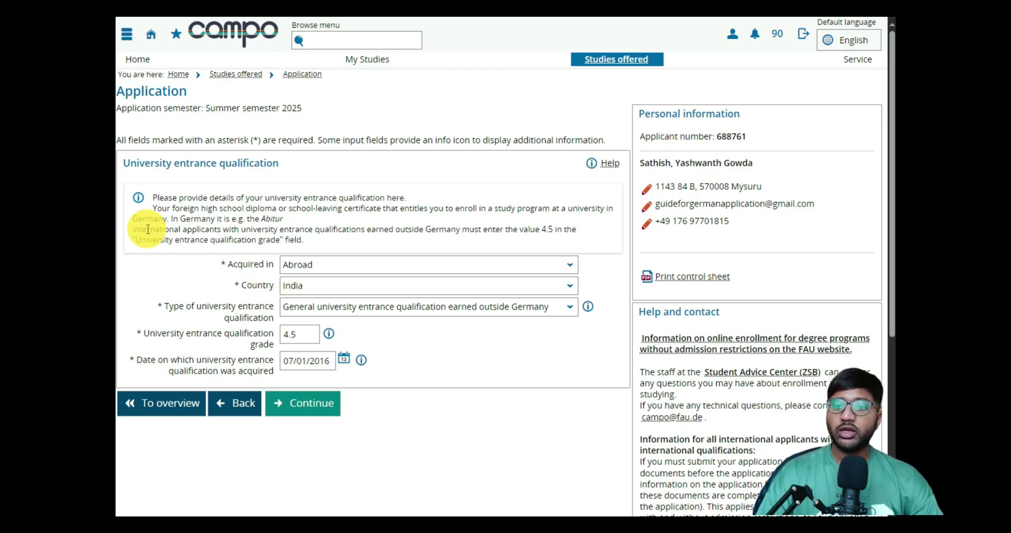
- Keep the entrance qualification type as General university entrance qualification earned outside Germany and proceed with the 4.5 grade
left_click_drag(132, 231, 315, 242)
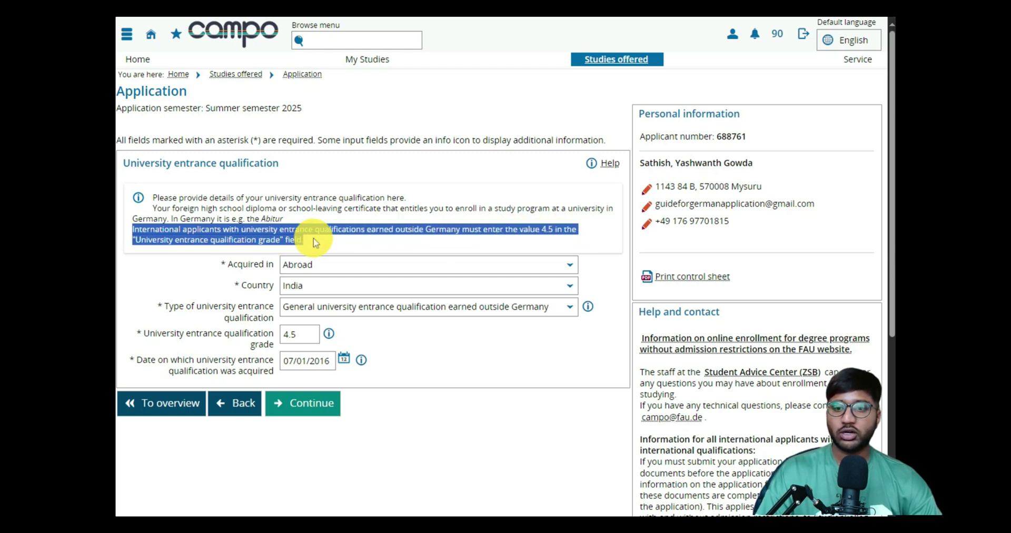
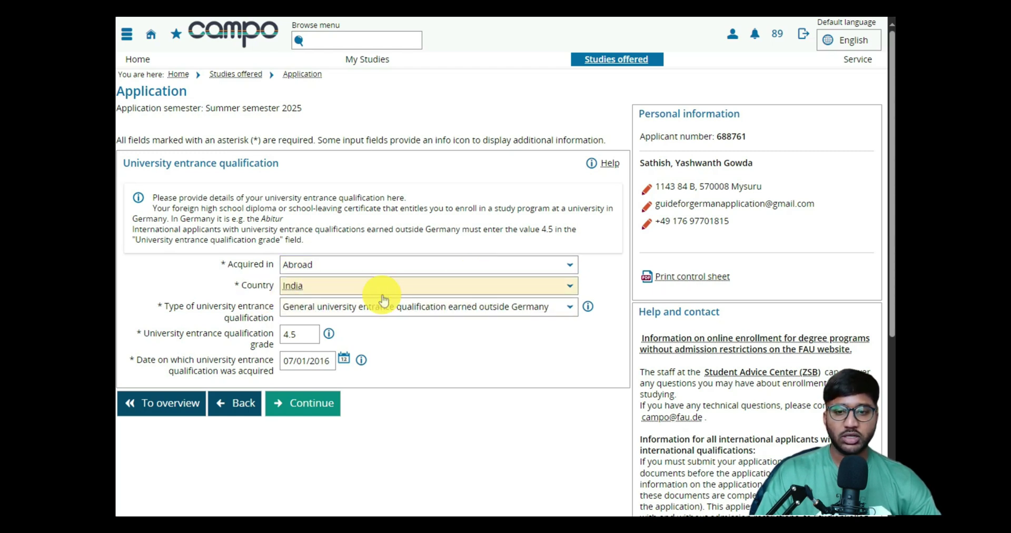
left_click(545, 306)
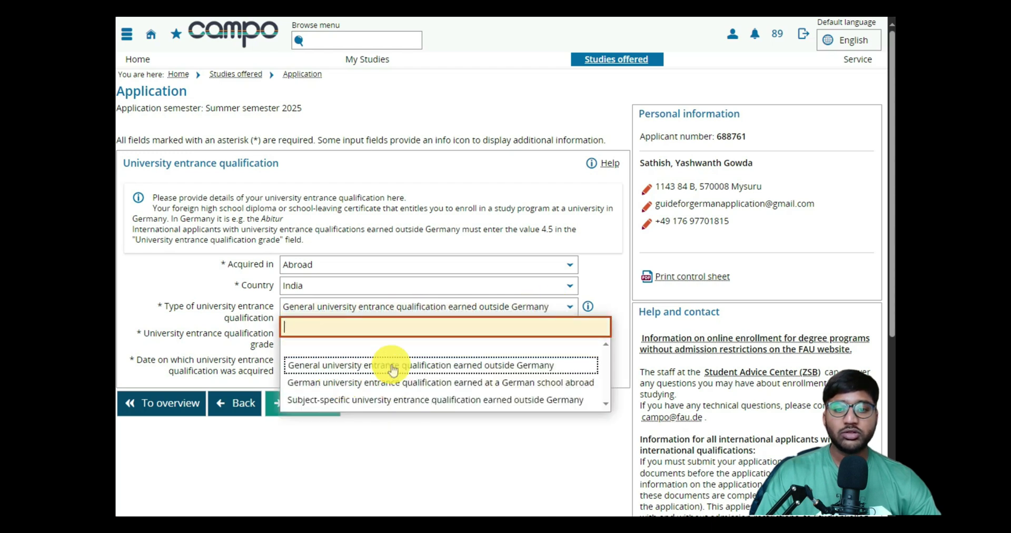
left_click(595, 366)
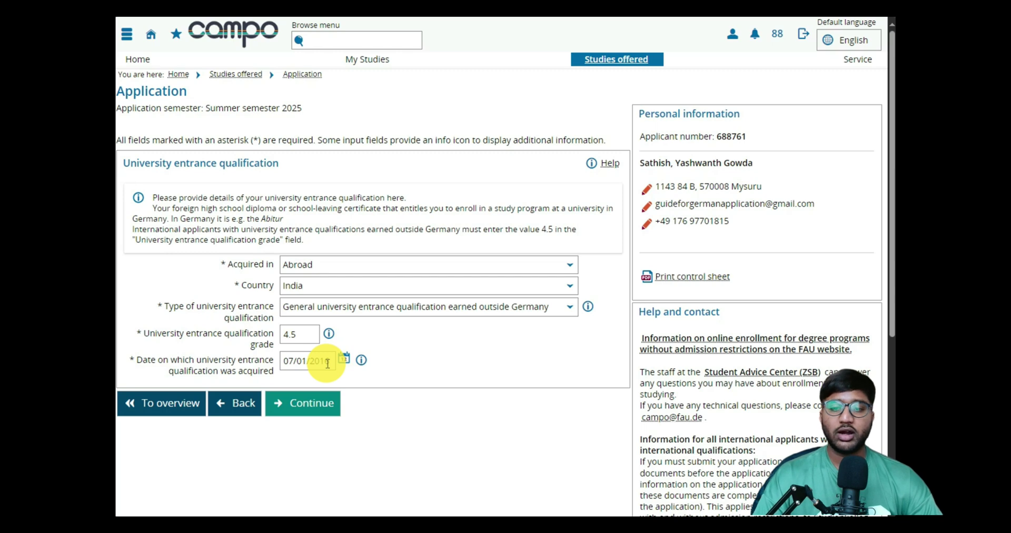
left_click(308, 406)
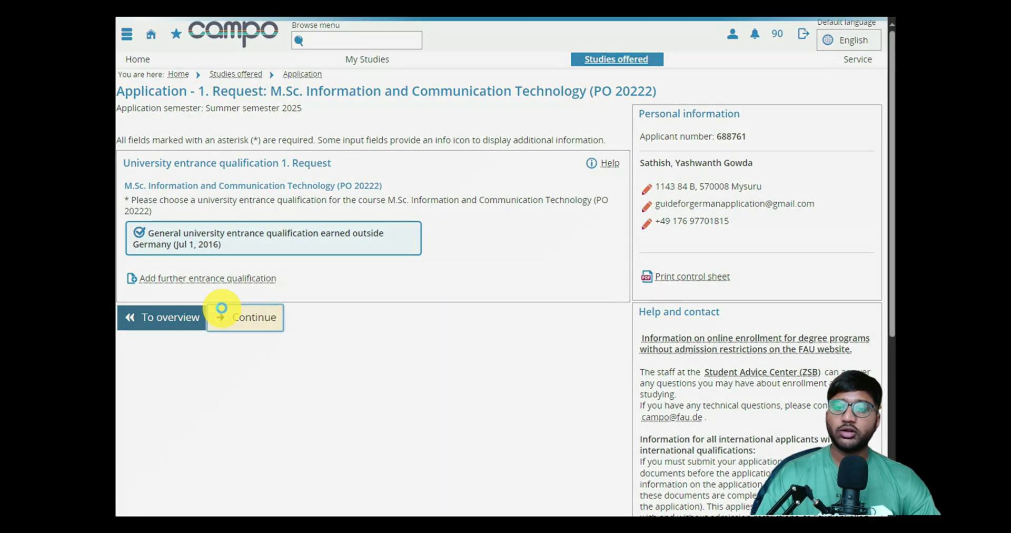
- Proceed with the preselected entrance qualification, and leave the vocational training and German national service questions at No
left_click(243, 315)
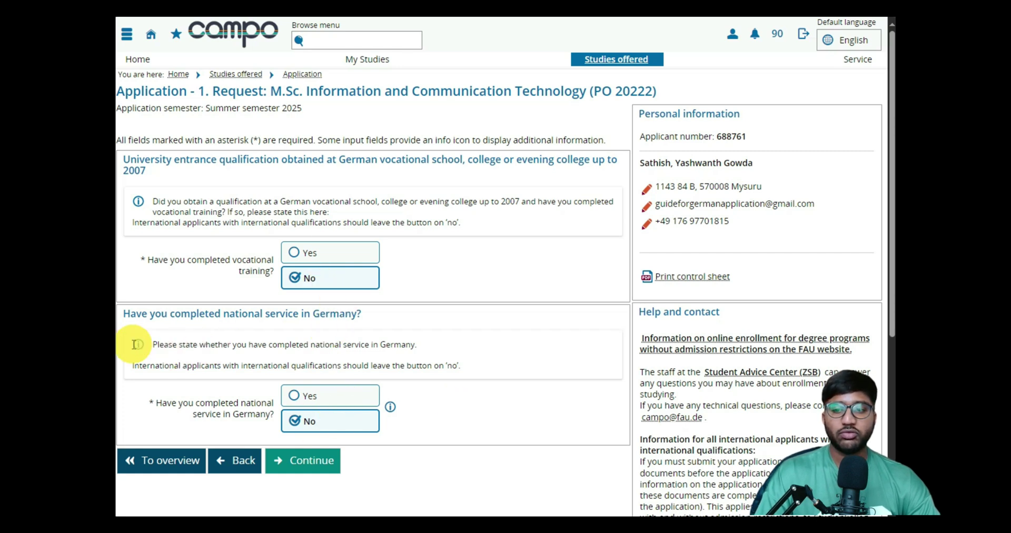
left_click(308, 457)
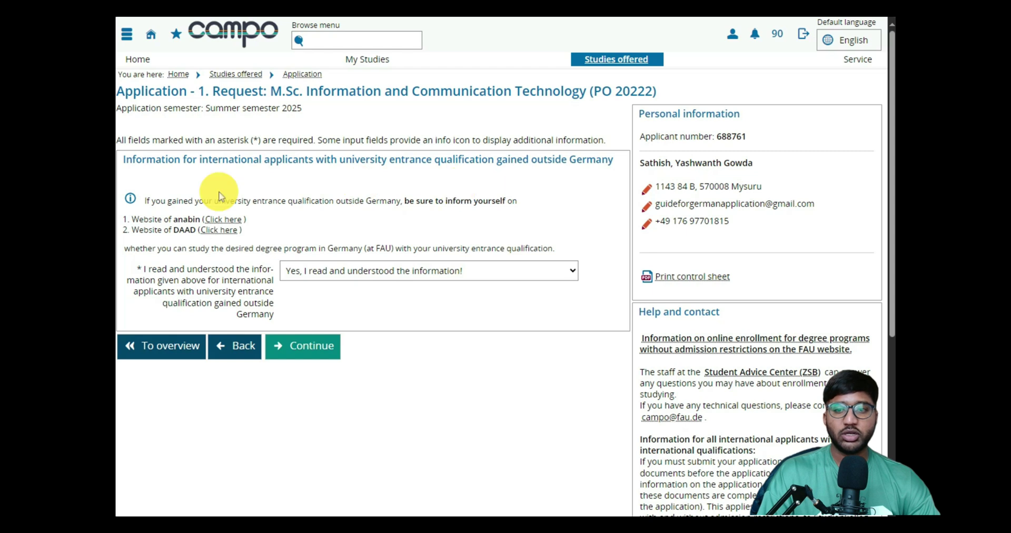
- Review the anabin and DAAD information and proceed with the confirmation "Yes, I read and understood the information!"
double_click(184, 219)
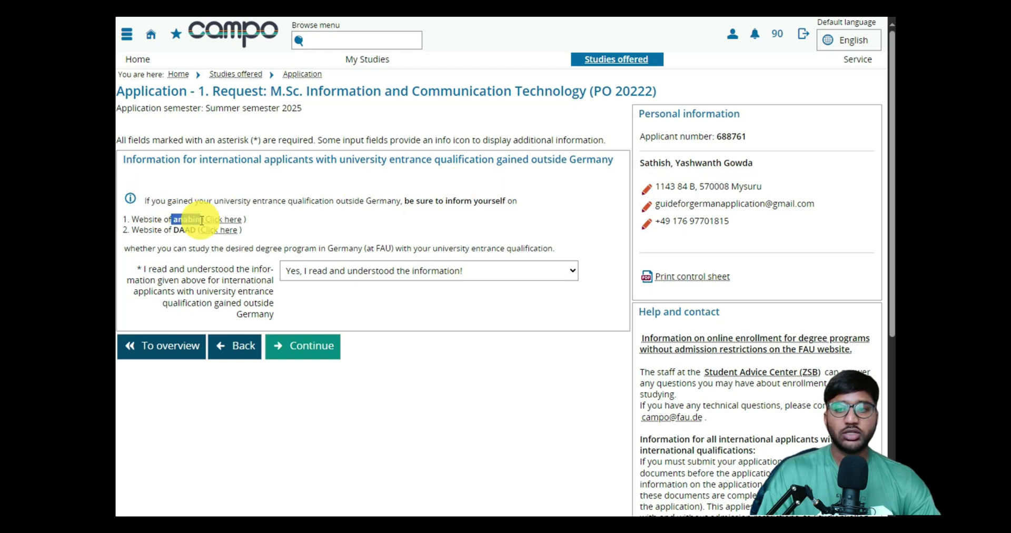
left_click(315, 218)
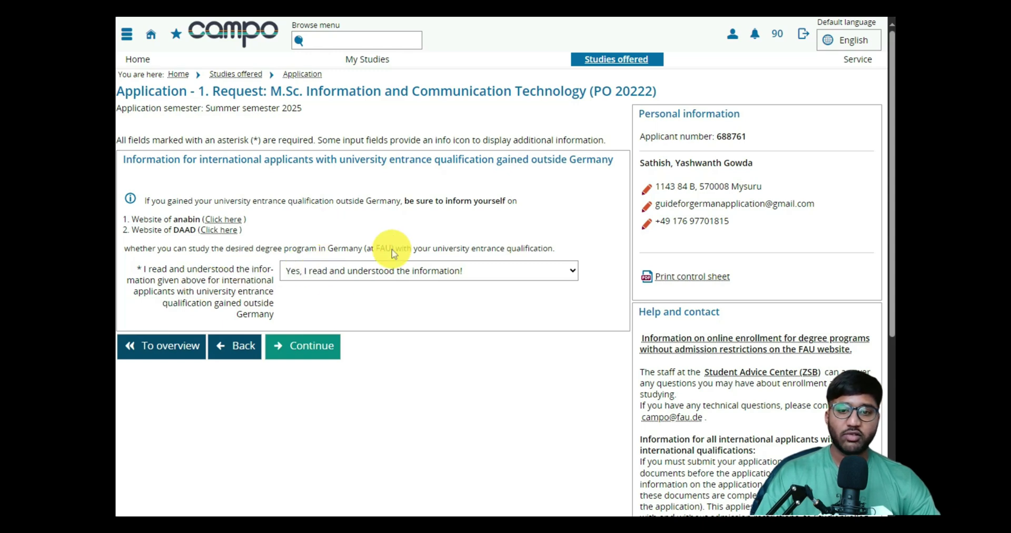
left_click(310, 345)
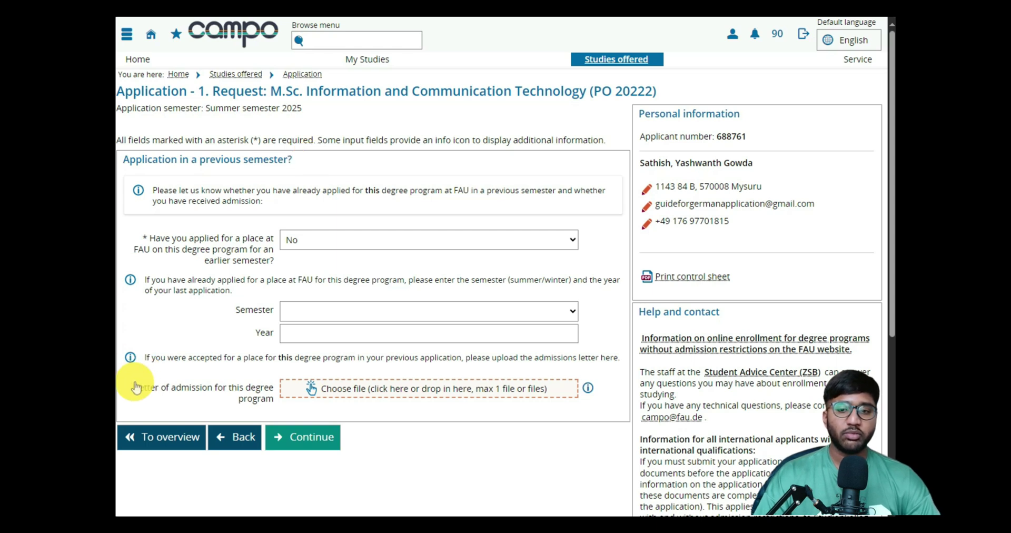
- Answer No to having applied for this degree program in an earlier semester and proceed without an admission letter
left_click_drag(134, 387, 377, 414)
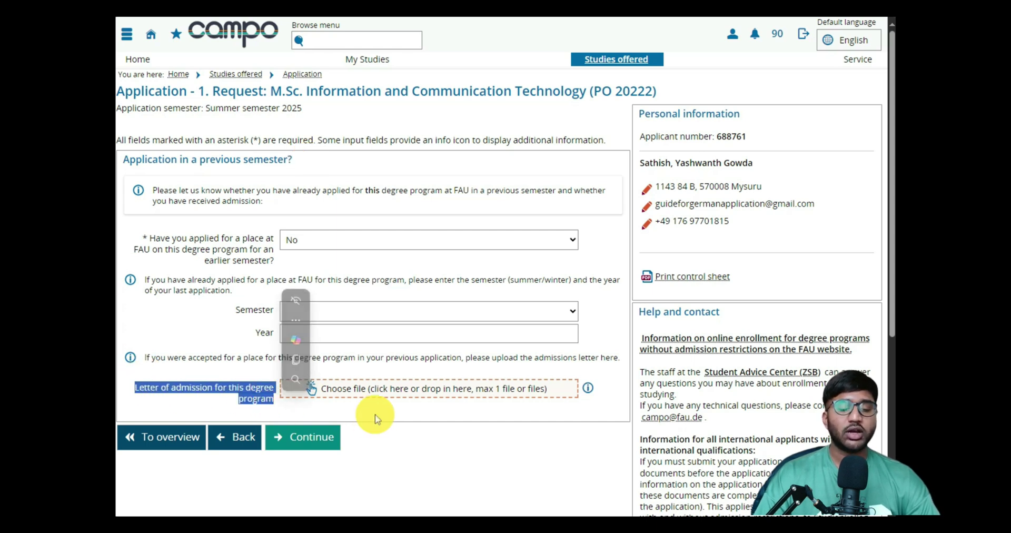
left_click(401, 424)
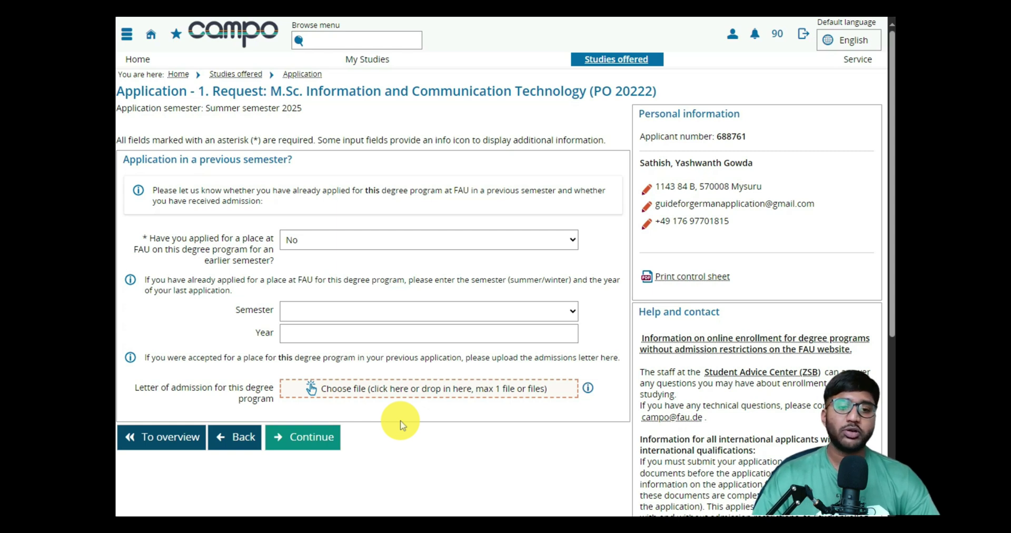
left_click(341, 237)
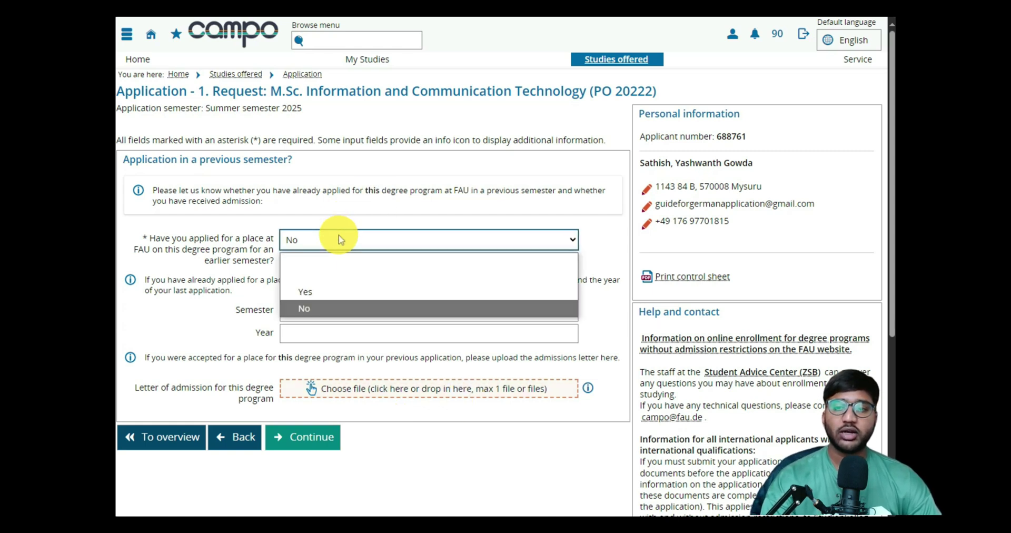
left_click(345, 309)
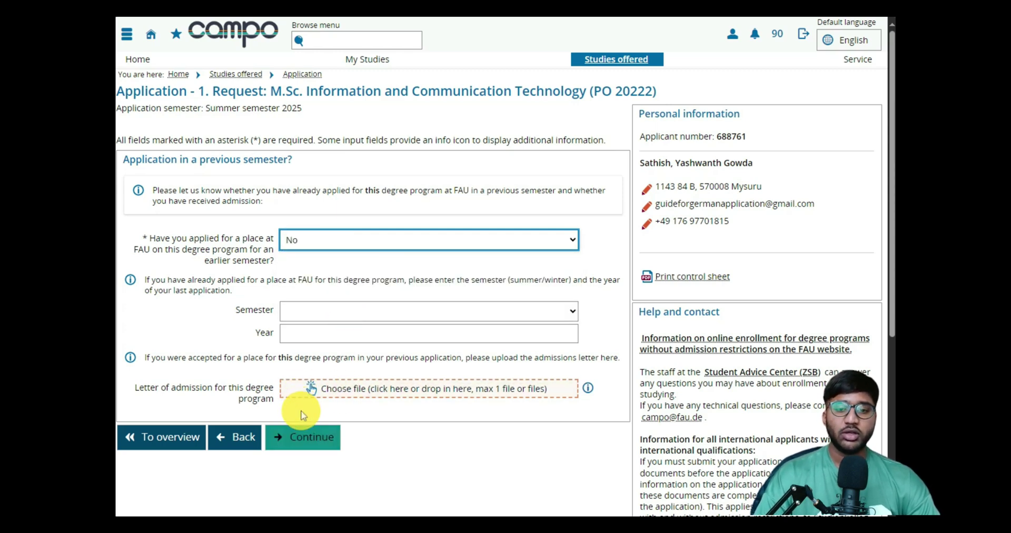
left_click(294, 436)
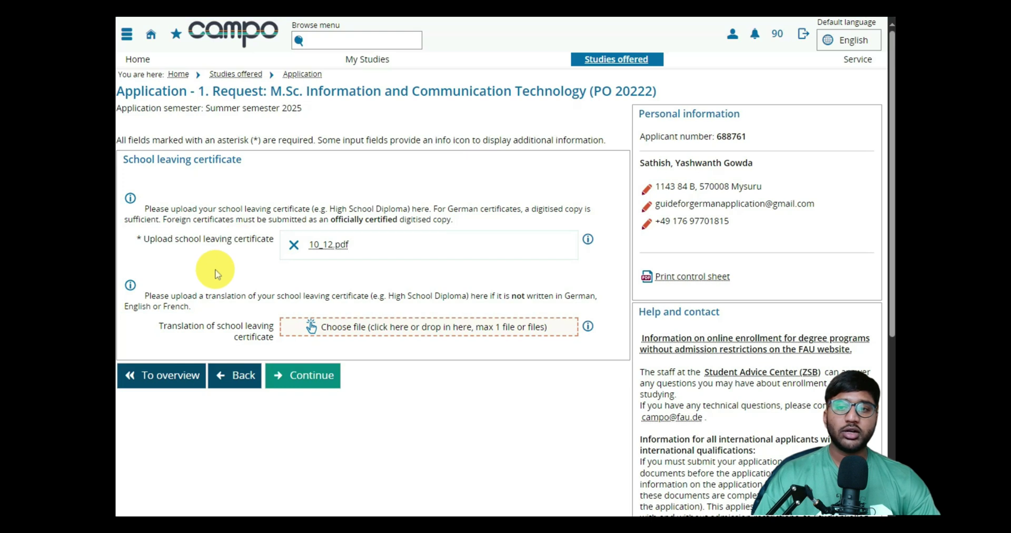
- Proceed with 10_12.pdf as the school leaving certificate, without adding a translation
left_click_drag(247, 159, 123, 159)
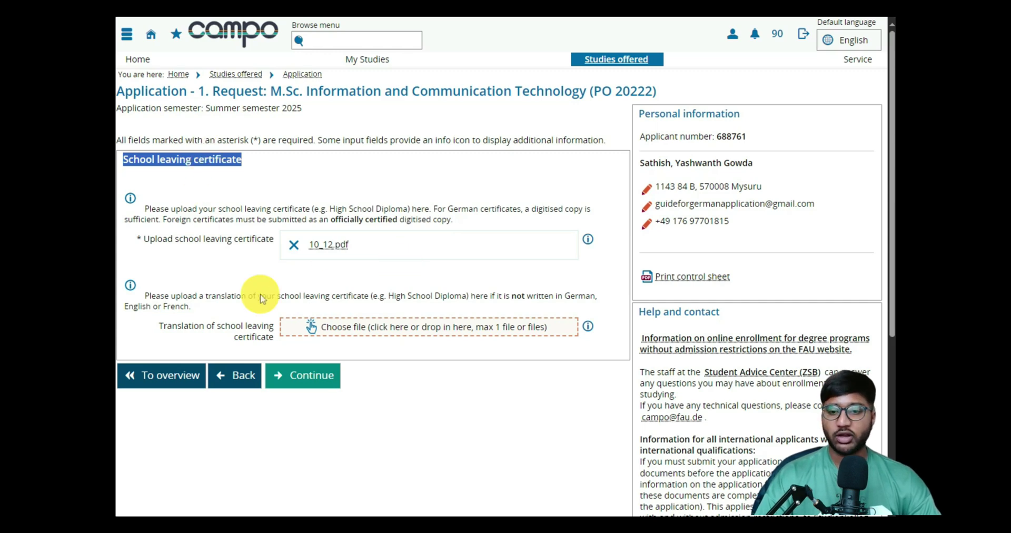
left_click(305, 378)
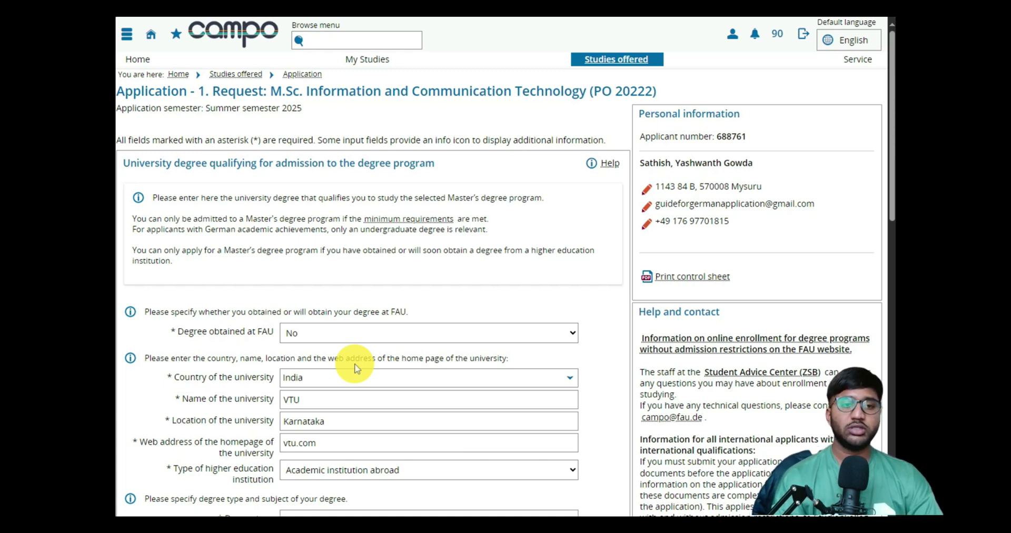
- Review the qualifying university degree section, covering the FAU degree question and the university's country, name, location and web address
scroll(338, 335, "down", 3)
scroll(363, 168, "up", 3)
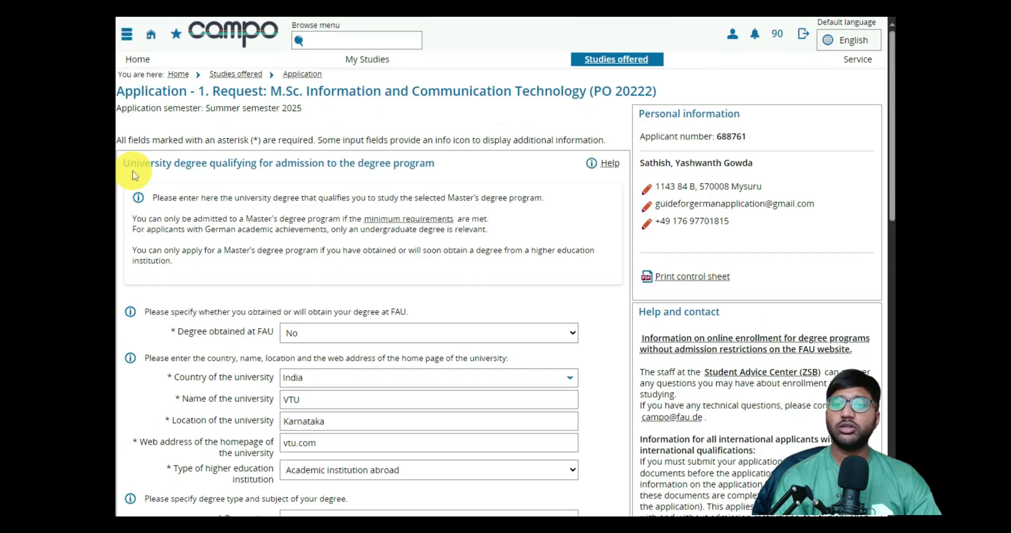
left_click_drag(125, 163, 435, 174)
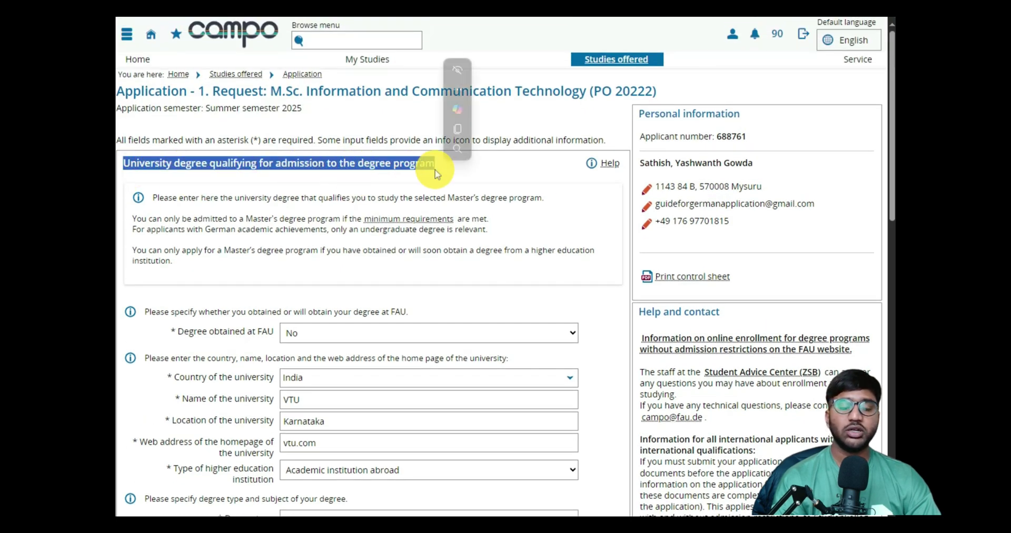
left_click(435, 174)
scroll(435, 173, "down", 2)
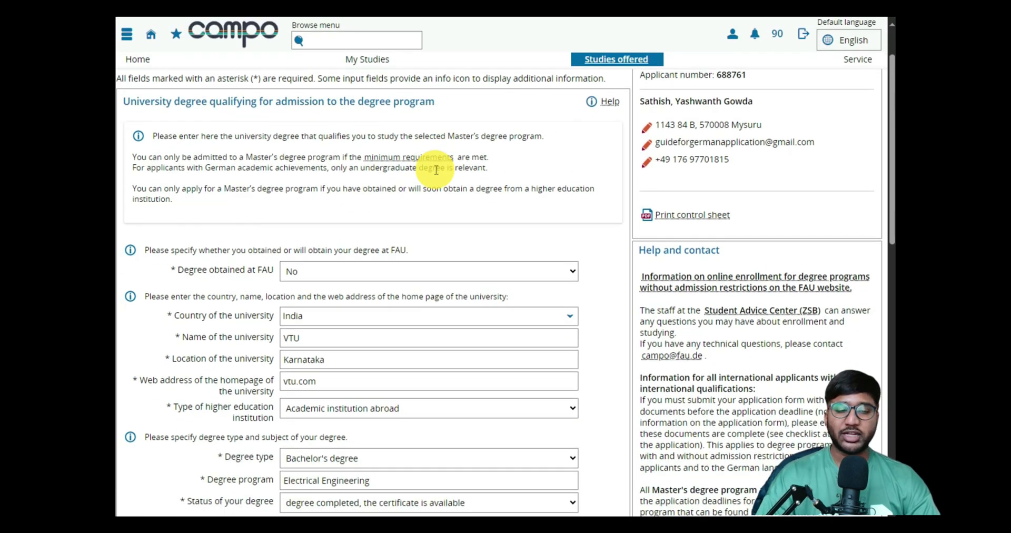
scroll(436, 170, "down", 2)
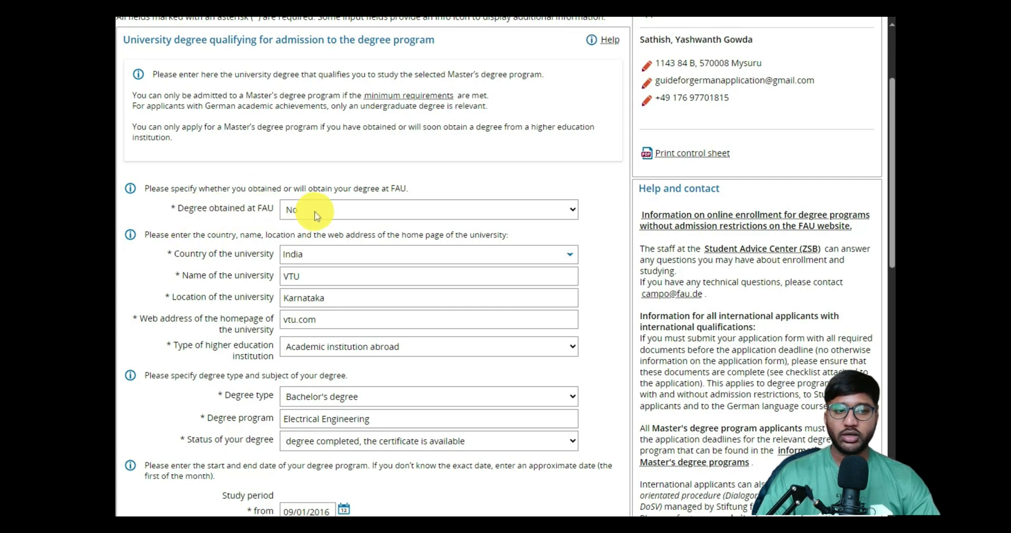
scroll(316, 215, "down", 2)
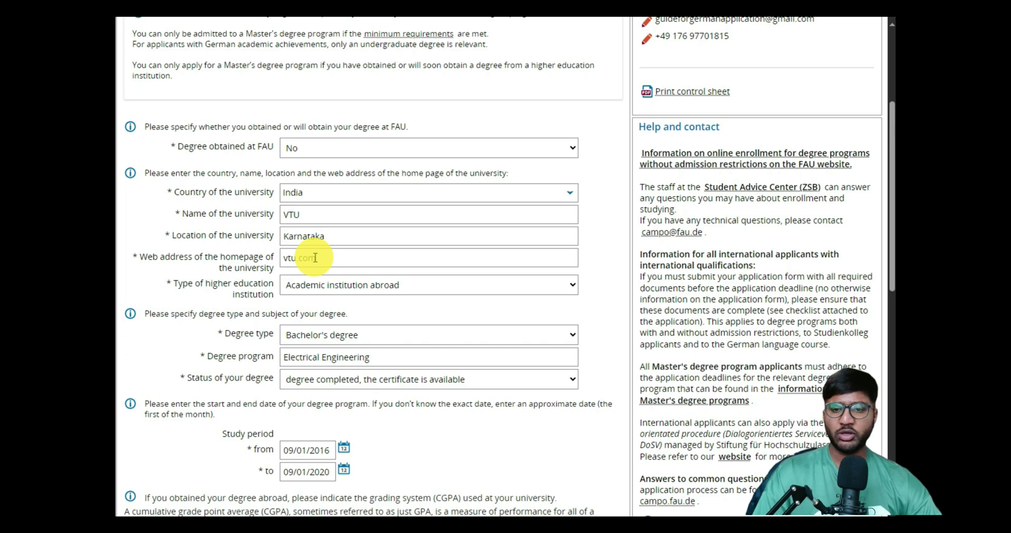
scroll(315, 257, "down", 1)
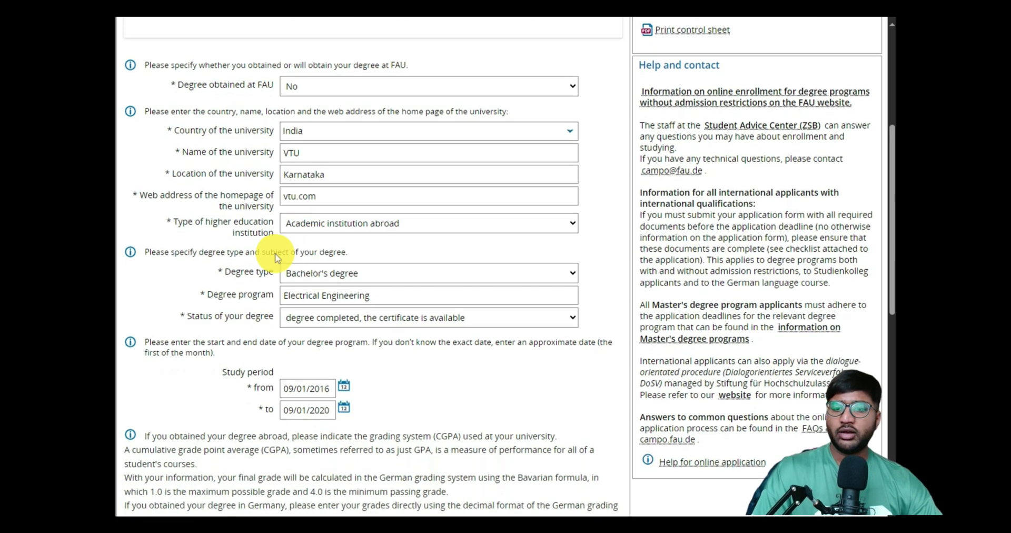
- Select Academic institution abroad as the type of higher education institution and "degree completed, the certificate is available" as the degree status
left_click(355, 232)
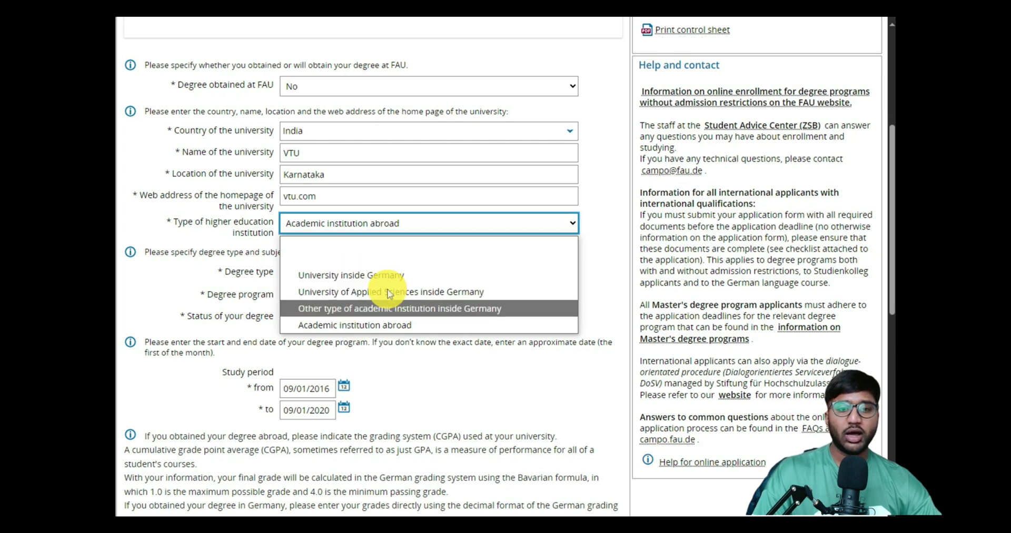
left_click(368, 324)
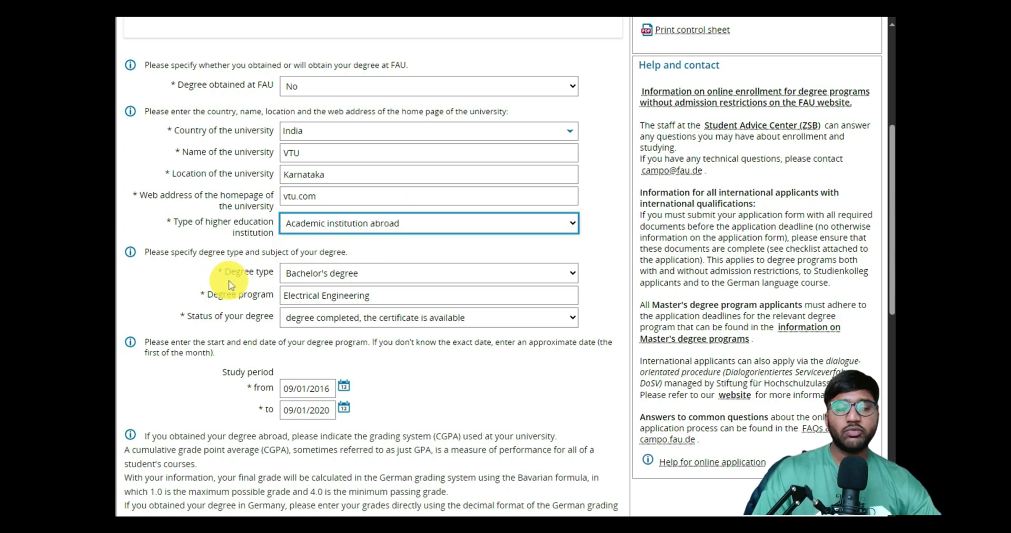
scroll(336, 284, "down", 1)
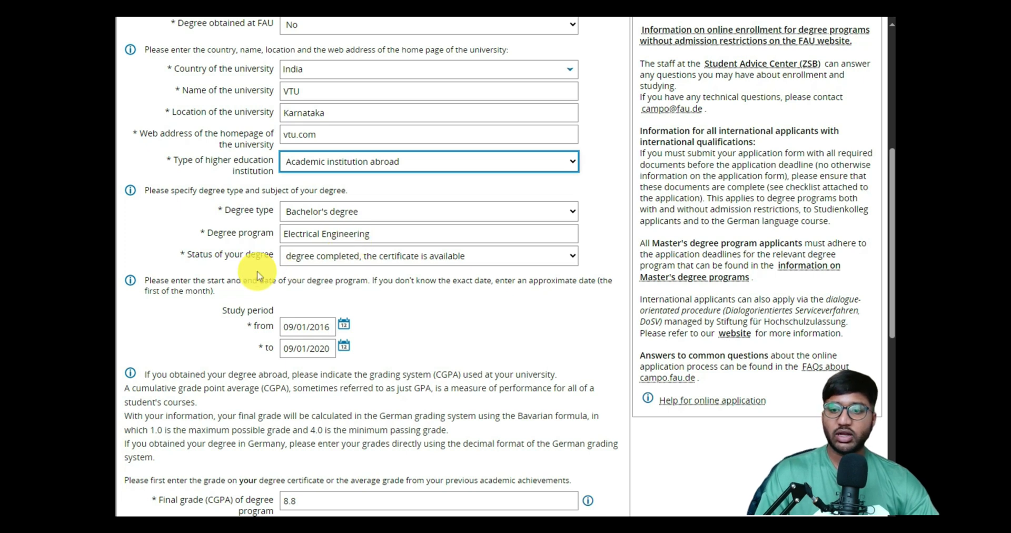
left_click(329, 256)
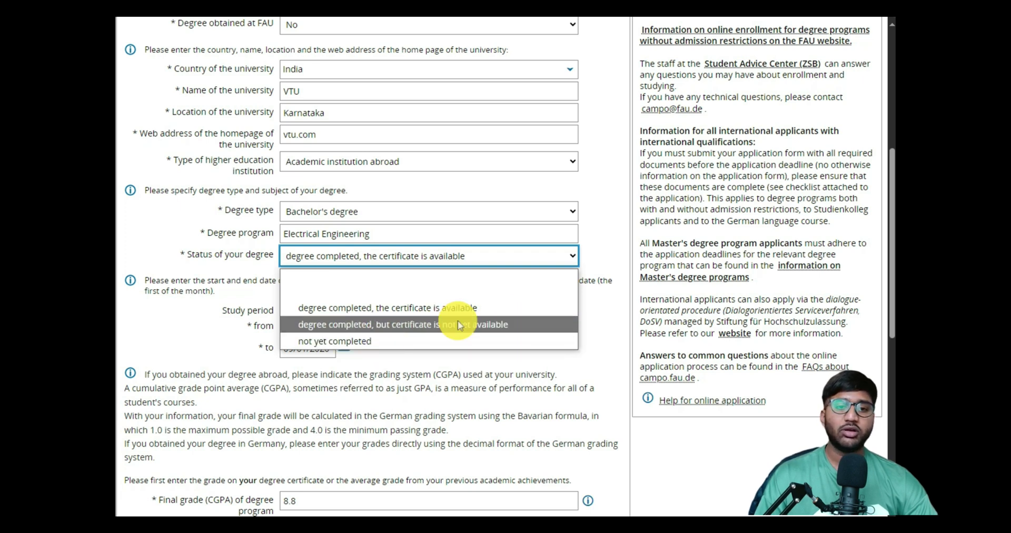
left_click(485, 304)
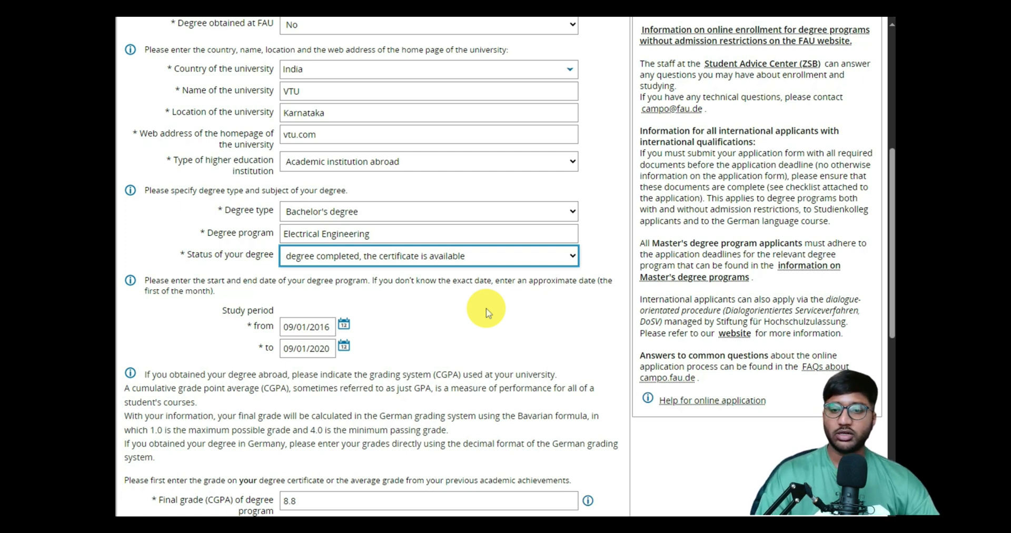
- Check the study period, the final, maximum and lowest passing CGPA, the ECTS credits and the uploaded degree documents
scroll(485, 312, "down", 1)
scroll(248, 249, "down", 2)
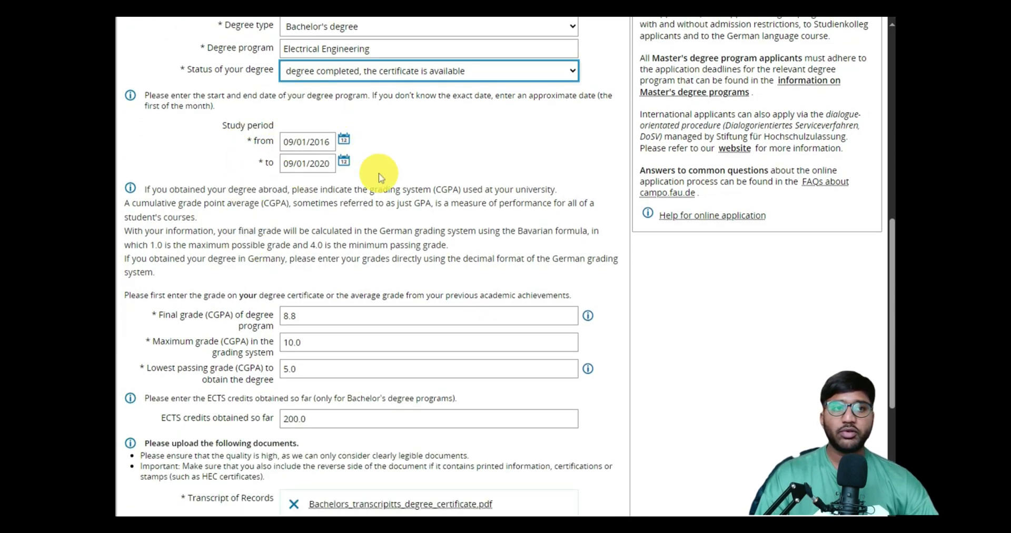
scroll(374, 162, "down", 2)
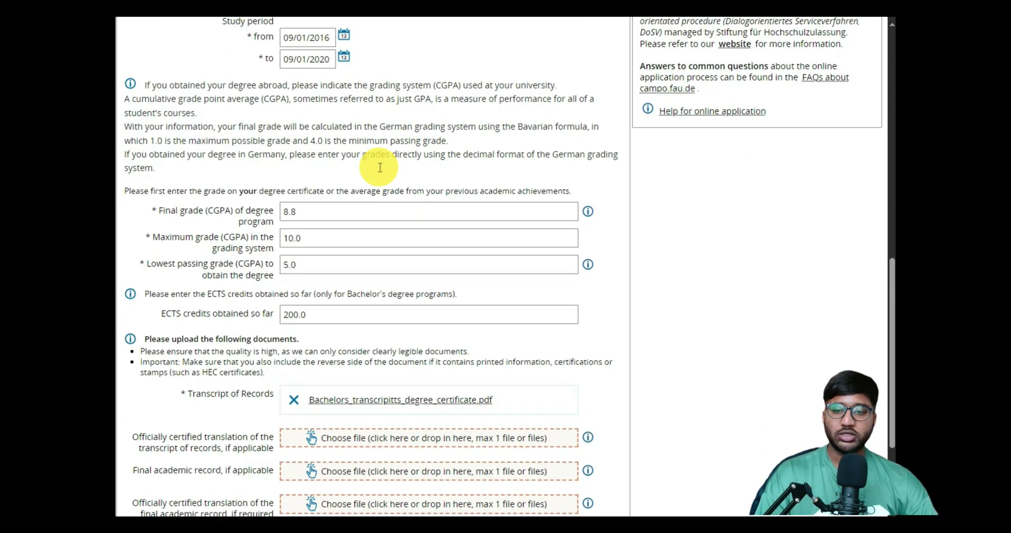
scroll(230, 250, "up", 1)
scroll(230, 250, "down", 1)
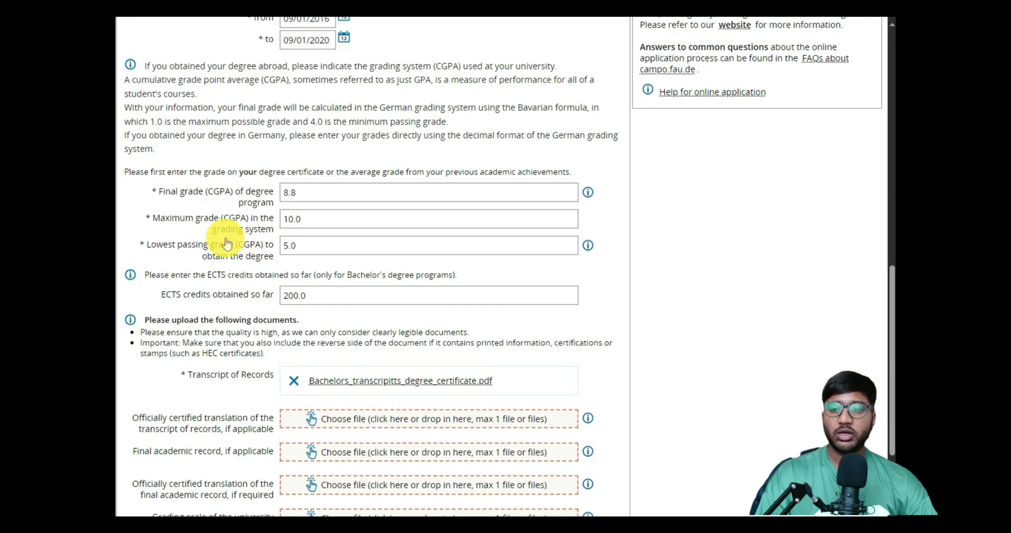
scroll(300, 221, "down", 1)
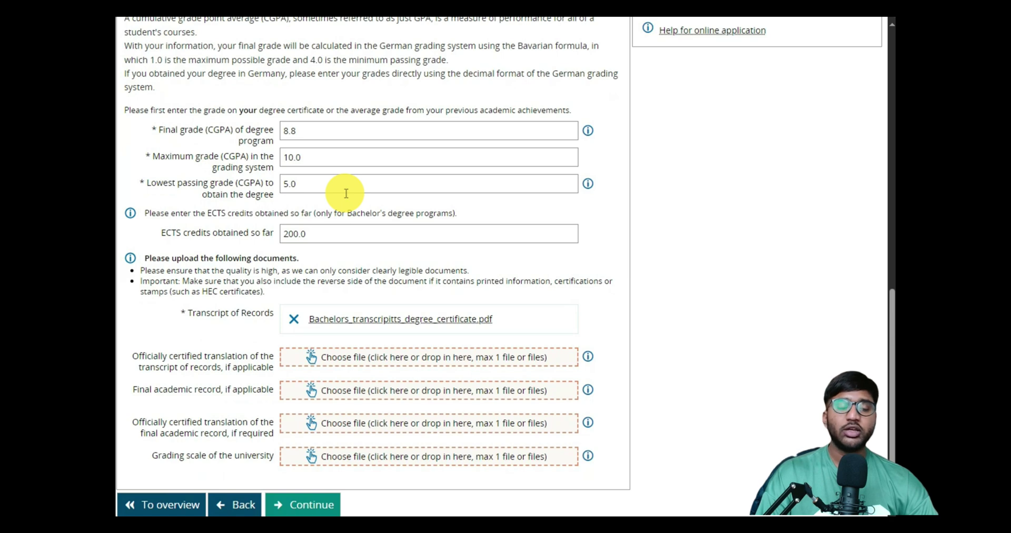
scroll(346, 193, "down", 1)
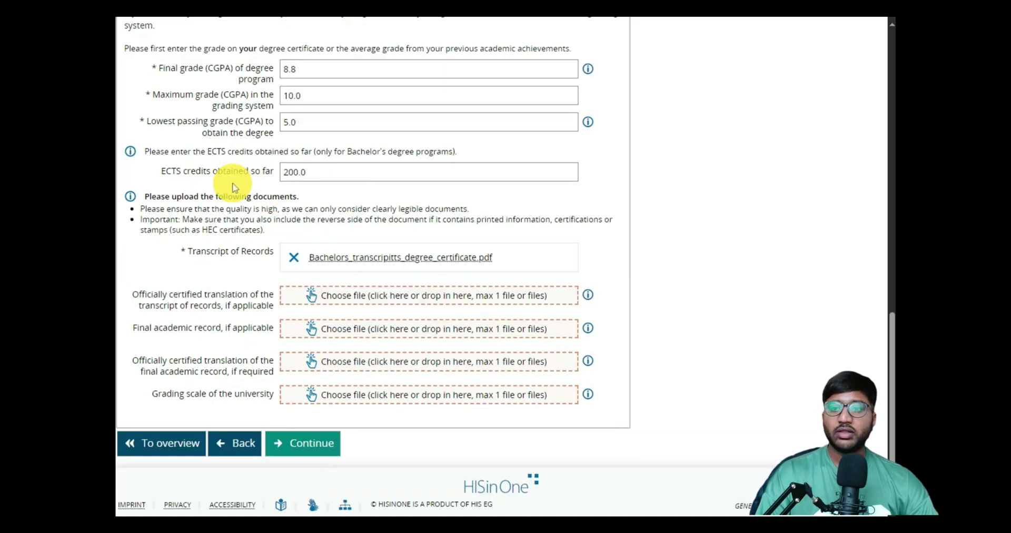